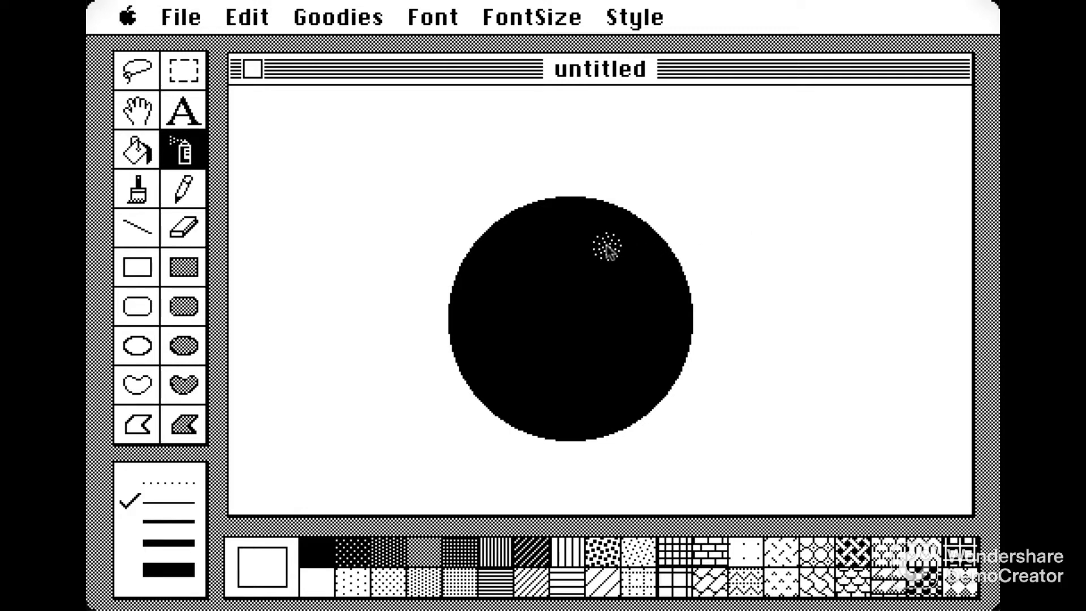
Spray a white speckled highlight with the spray can onto the upper part of the black circle.
mouse_move(606, 259)
left_mouse_down()
mouse_move(597, 254)
mouse_move(604, 281)
mouse_move(616, 261)
mouse_move(601, 238)
mouse_move(565, 249)
mouse_move(563, 277)
mouse_move(575, 298)
mouse_move(616, 308)
mouse_move(633, 277)
mouse_move(631, 252)
mouse_move(584, 238)
mouse_move(589, 224)
mouse_move(565, 232)
mouse_move(560, 312)
mouse_move(594, 300)
mouse_move(605, 260)
mouse_move(583, 260)
mouse_move(591, 281)
mouse_move(600, 263)
mouse_move(580, 265)
mouse_move(616, 289)
mouse_move(618, 274)
mouse_move(645, 319)
left_mouse_up()
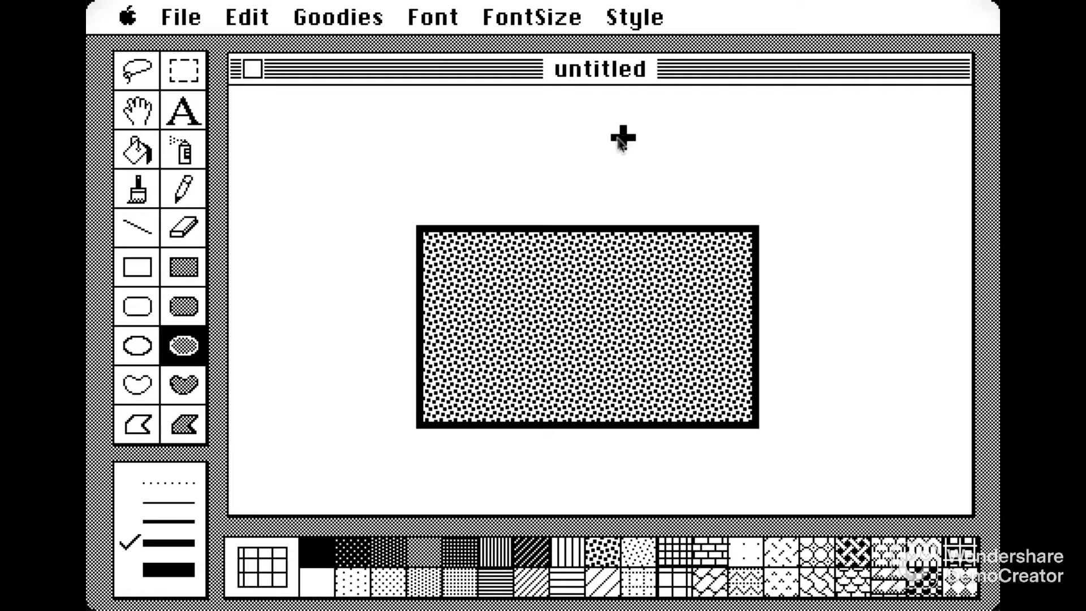
Draw a grid-filled circle with a thick outline over the dotted rectangle's upper right corner, and lasso and clear it.
mouse_move(579, 137)
left_mouse_down()
mouse_move(821, 359)
mouse_move(806, 358)
left_mouse_up()
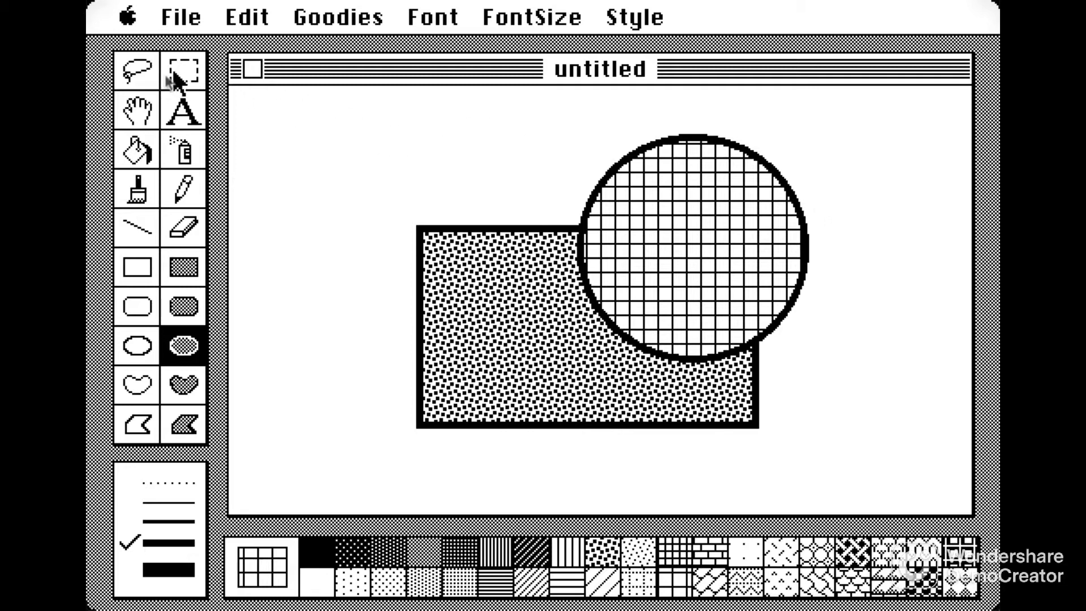
left_click(137, 70)
mouse_move(613, 177)
left_mouse_down()
mouse_move(577, 225)
mouse_move(571, 271)
mouse_move(599, 335)
mouse_move(779, 364)
mouse_move(810, 318)
mouse_move(820, 214)
mouse_move(798, 166)
mouse_move(753, 130)
mouse_move(683, 130)
left_mouse_up()
left_click_drag(250, 23, 279, 192)
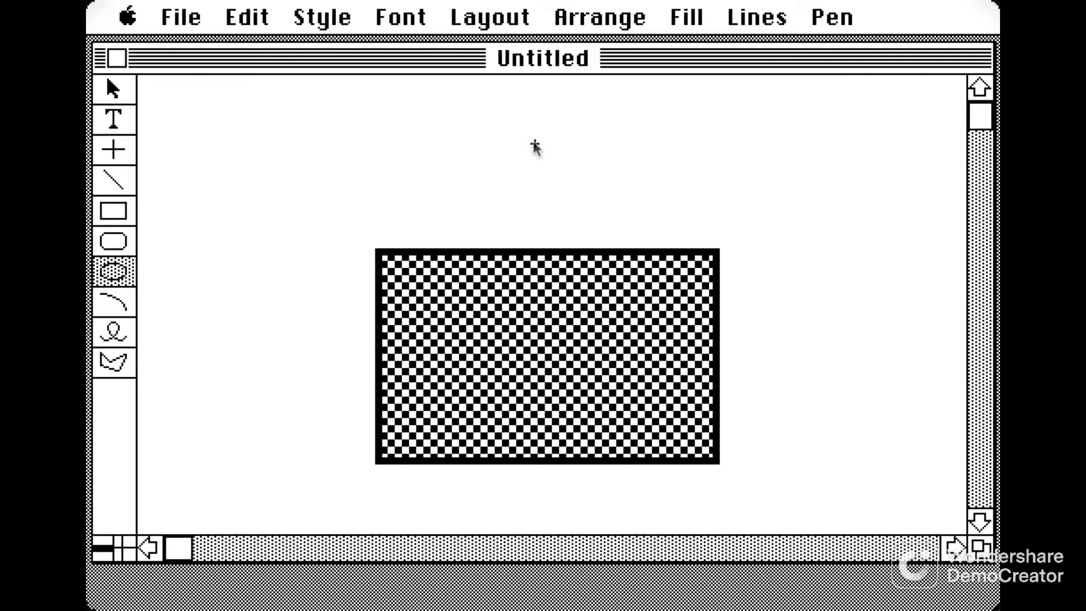
In MacDraw, draw a thick-outlined, grid-filled oval over the checkered rectangle's upper right corner and clear it.
mouse_move(519, 136)
left_mouse_down()
mouse_move(775, 390)
mouse_move(783, 385)
left_mouse_up()
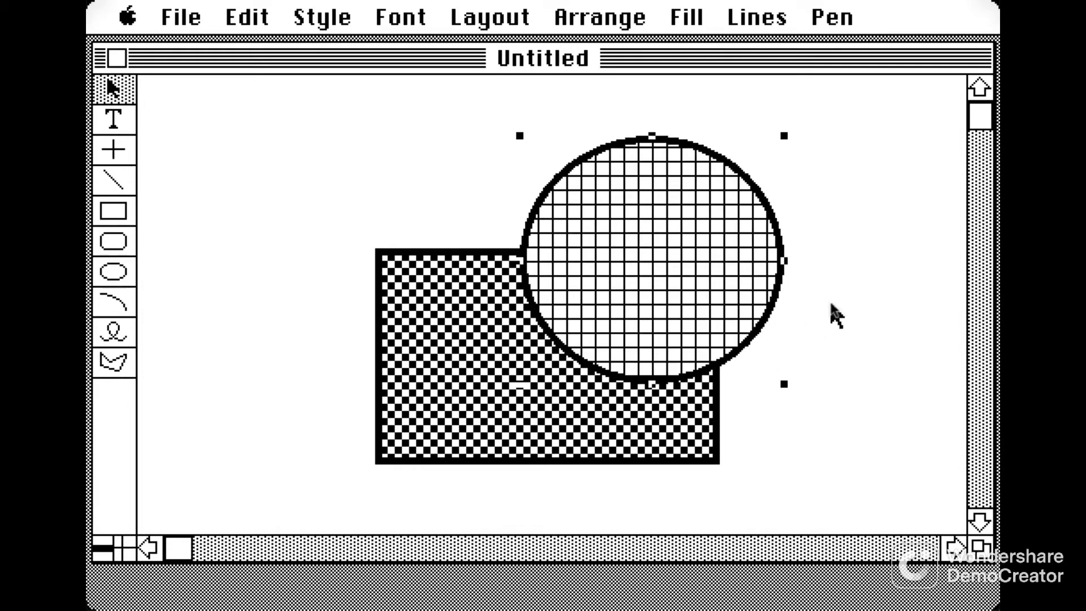
left_click_drag(249, 20, 277, 195)
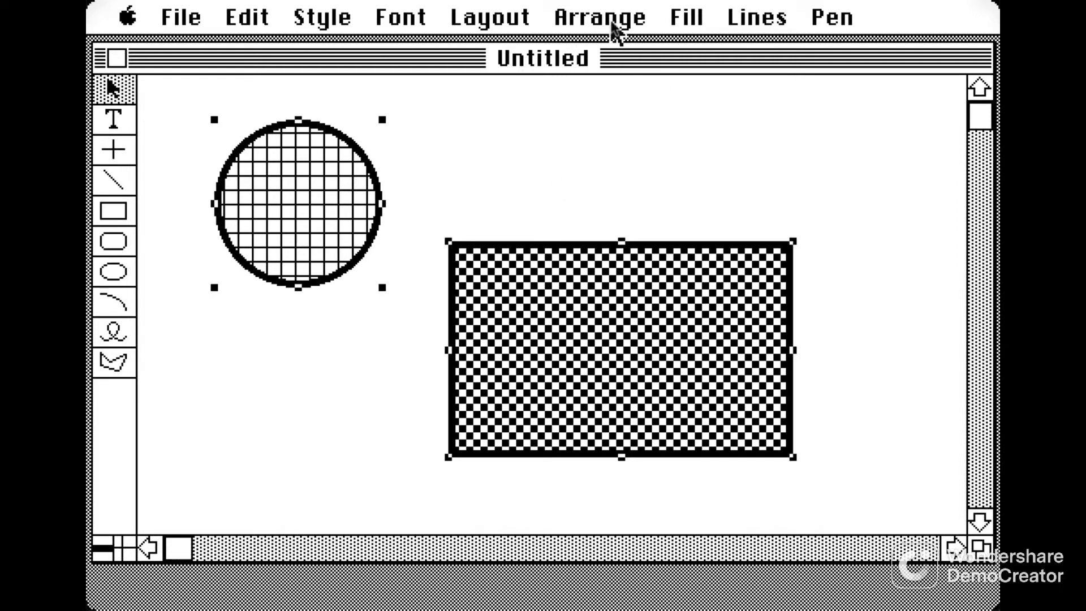
Align the selected circle and rectangle by both L/R Centers and T/B Centers.
left_click_drag(614, 25, 685, 536)
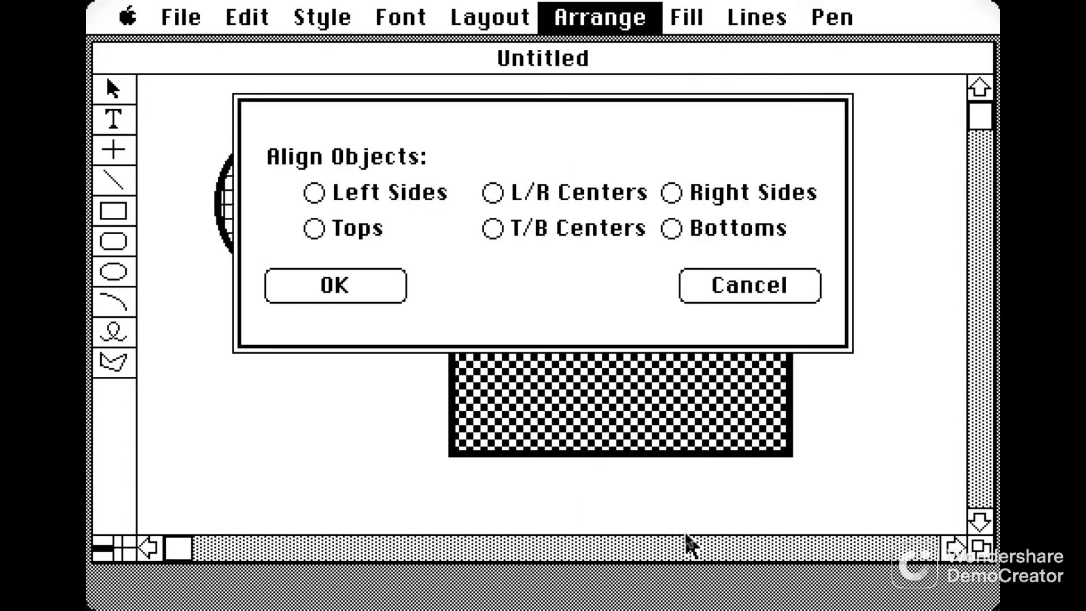
left_click(492, 197)
left_click(494, 229)
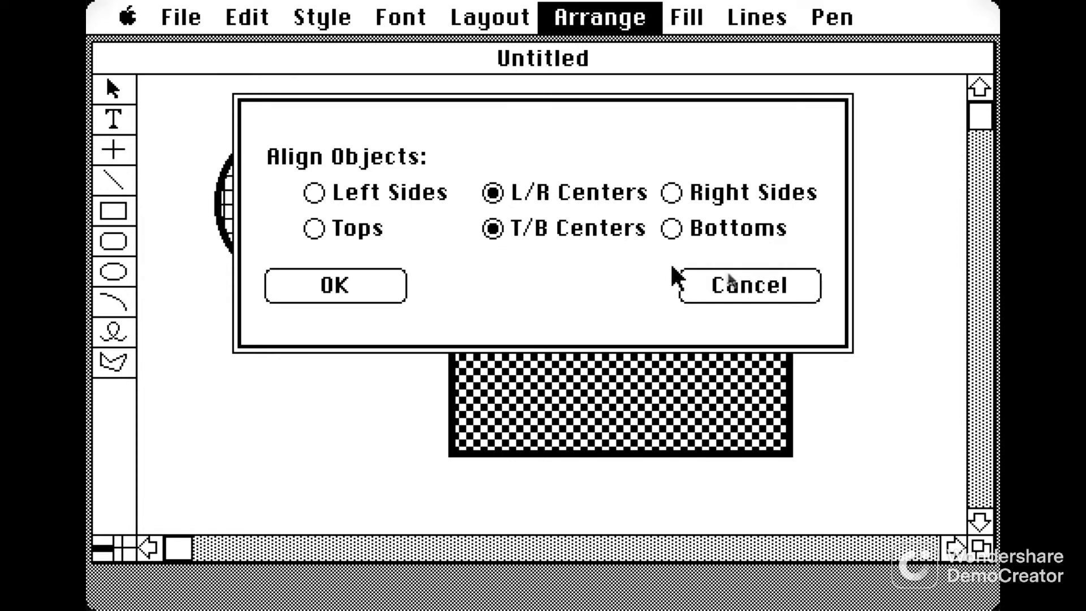
left_click(401, 290)
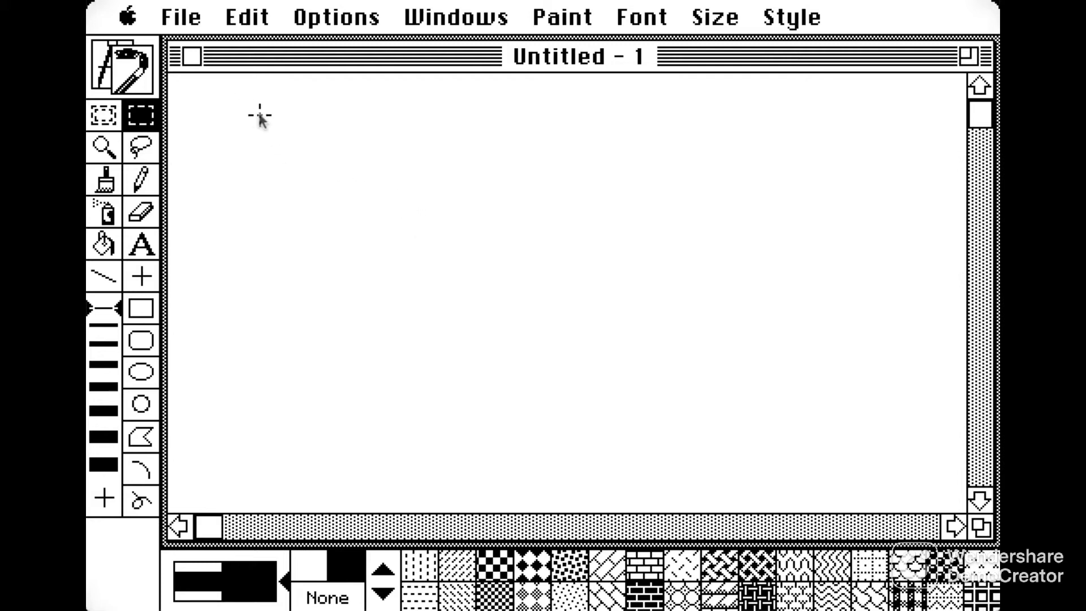
In SuperPaint, switch to the drawing layer and back to the painting layer to compare their tools.
left_click(103, 77)
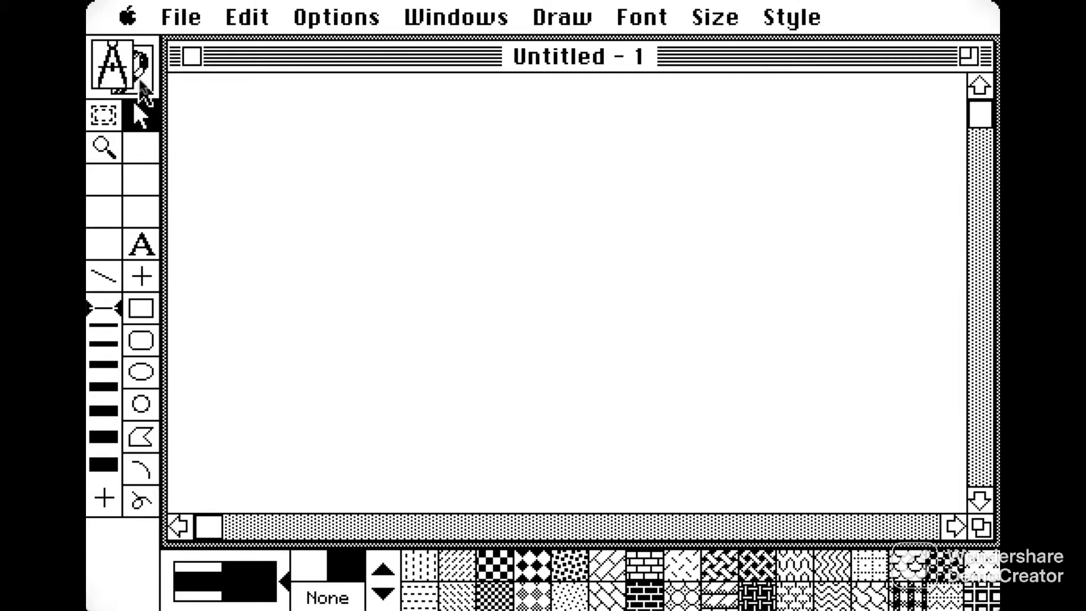
left_click(140, 80)
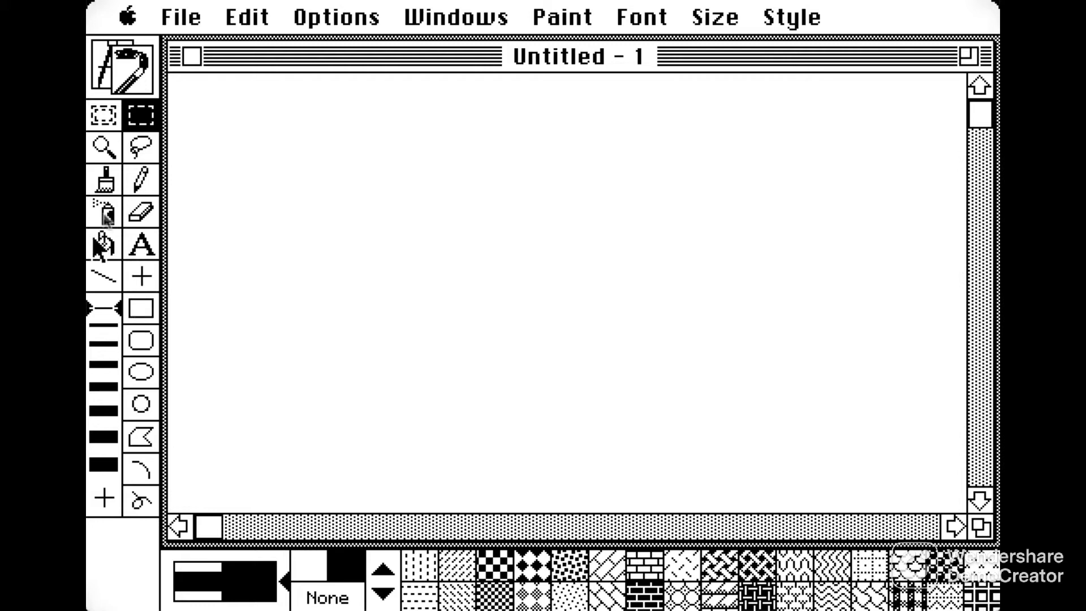
Paint a curving, looping stroke across the painting layer using the largest square brush and the coarse checkerboard pattern.
left_click(109, 184)
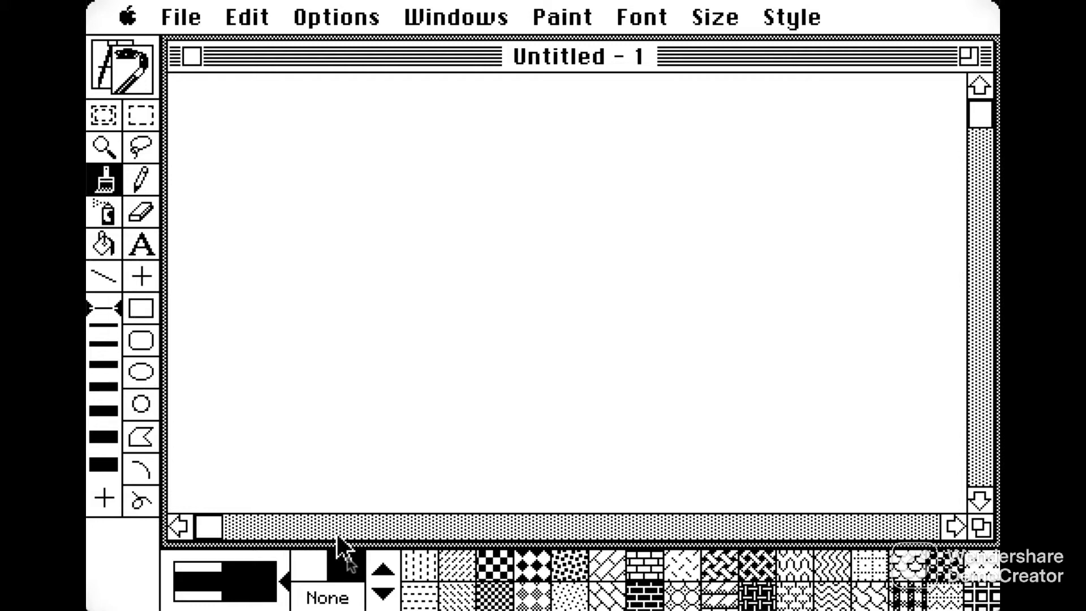
left_click(496, 565)
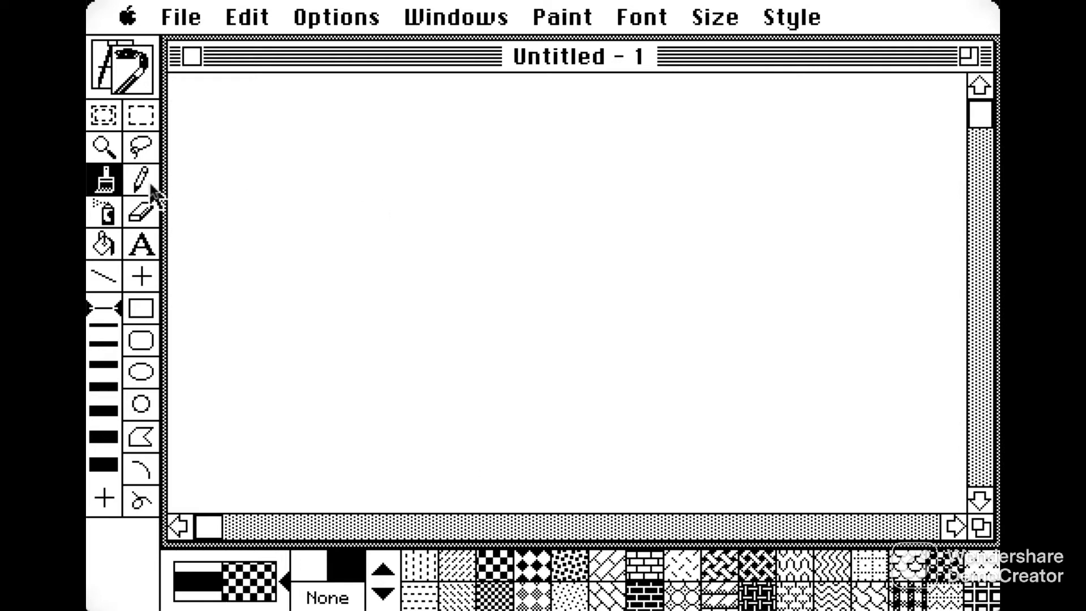
double_click(108, 184)
left_click(294, 107)
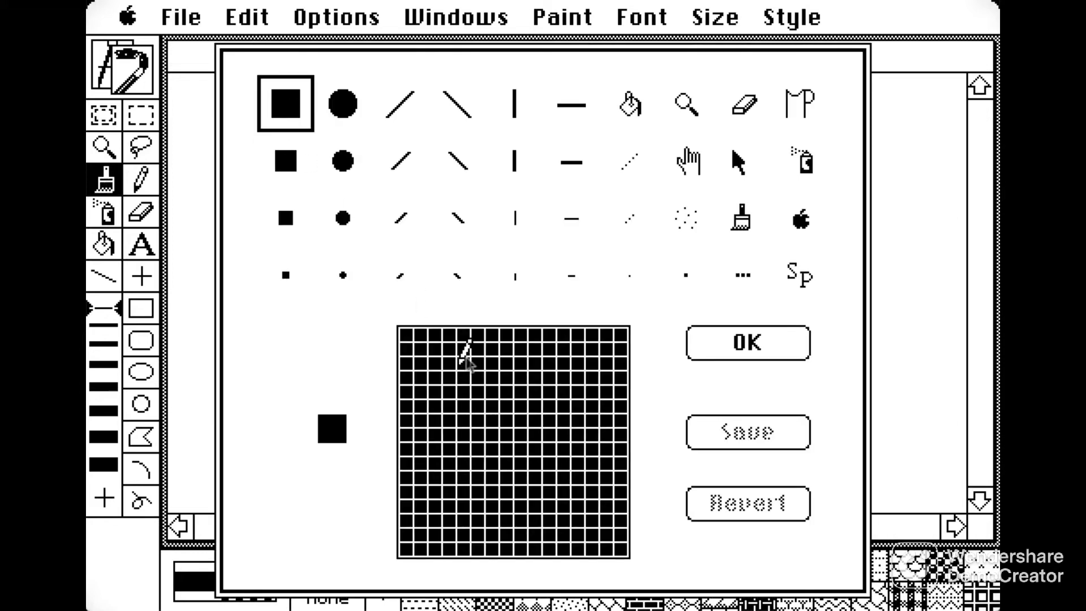
left_click(740, 341)
mouse_move(340, 160)
left_mouse_down()
mouse_move(455, 250)
mouse_move(547, 367)
mouse_move(658, 225)
mouse_move(616, 324)
mouse_move(768, 383)
mouse_move(794, 414)
left_mouse_up()
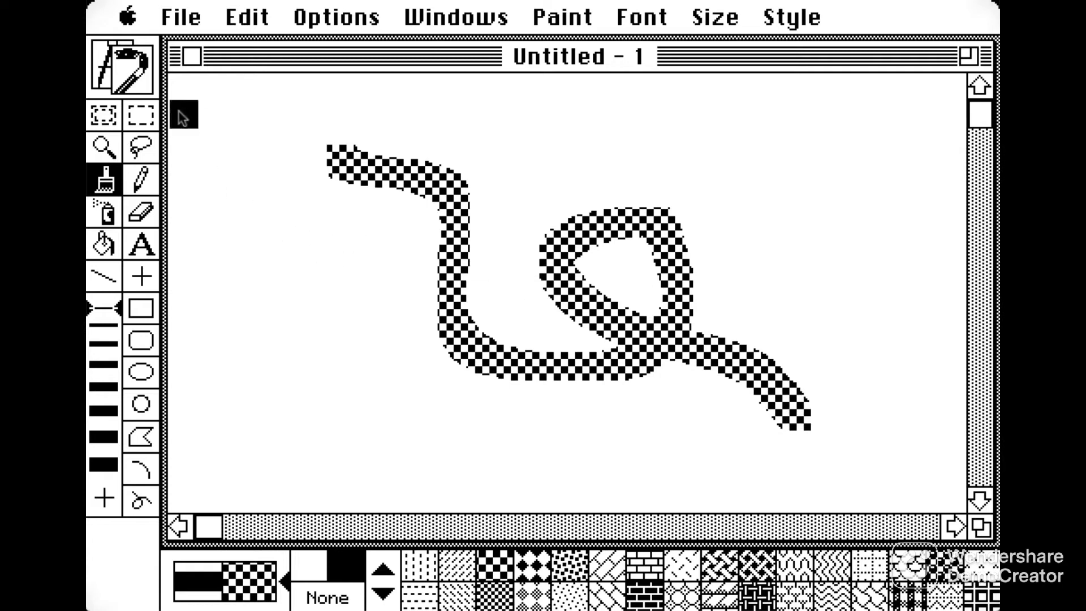
Draw a rectangle filled with the fine diagonal dash pattern on the drawing layer, over the middle of the brush stroke.
left_click(116, 85)
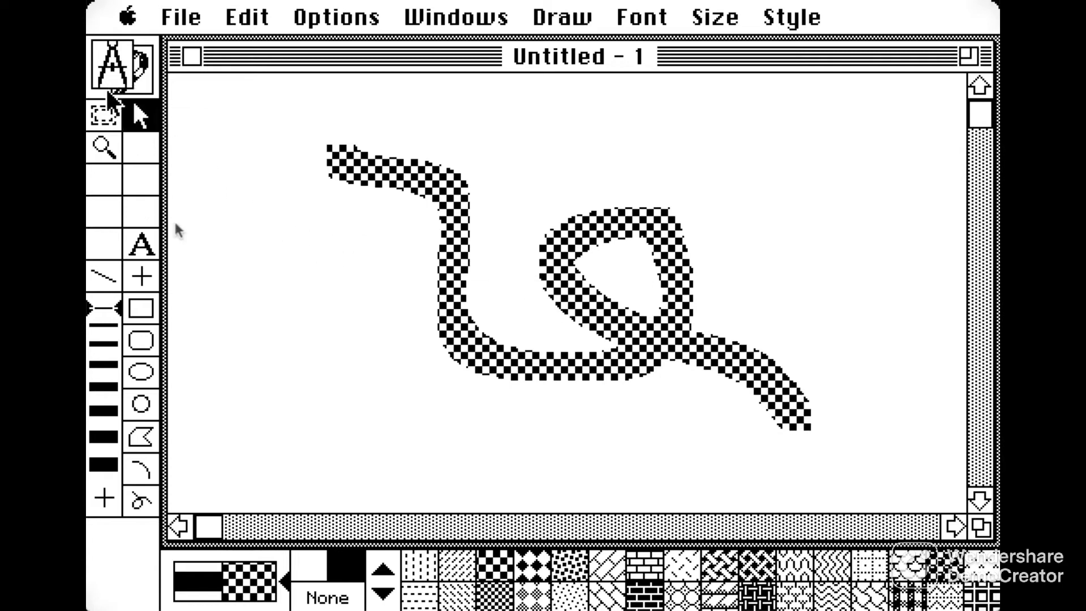
left_click(137, 301)
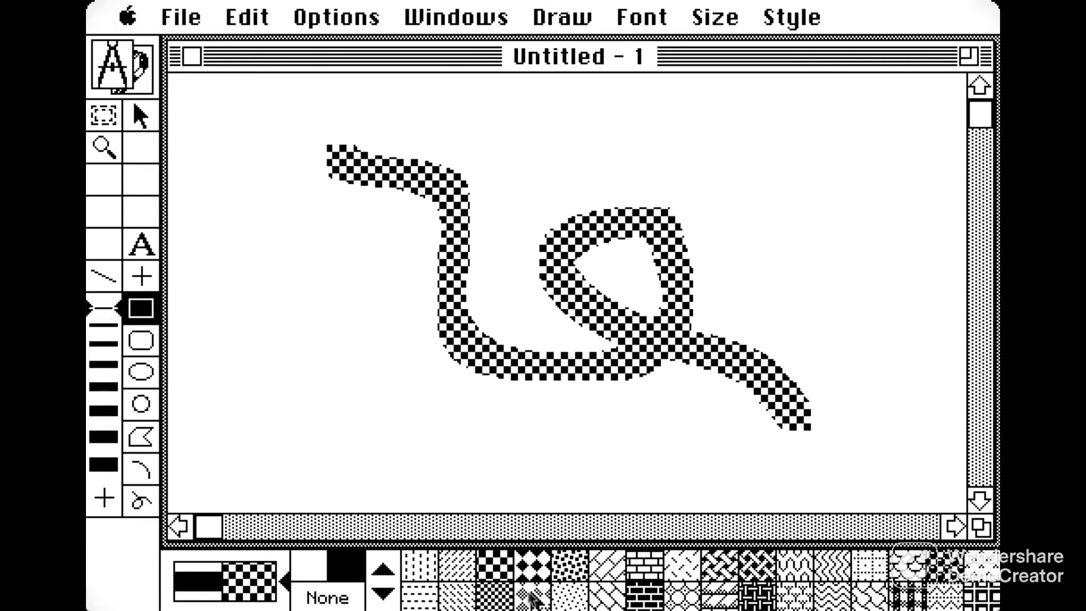
left_click(456, 566)
left_click_drag(406, 219, 727, 417)
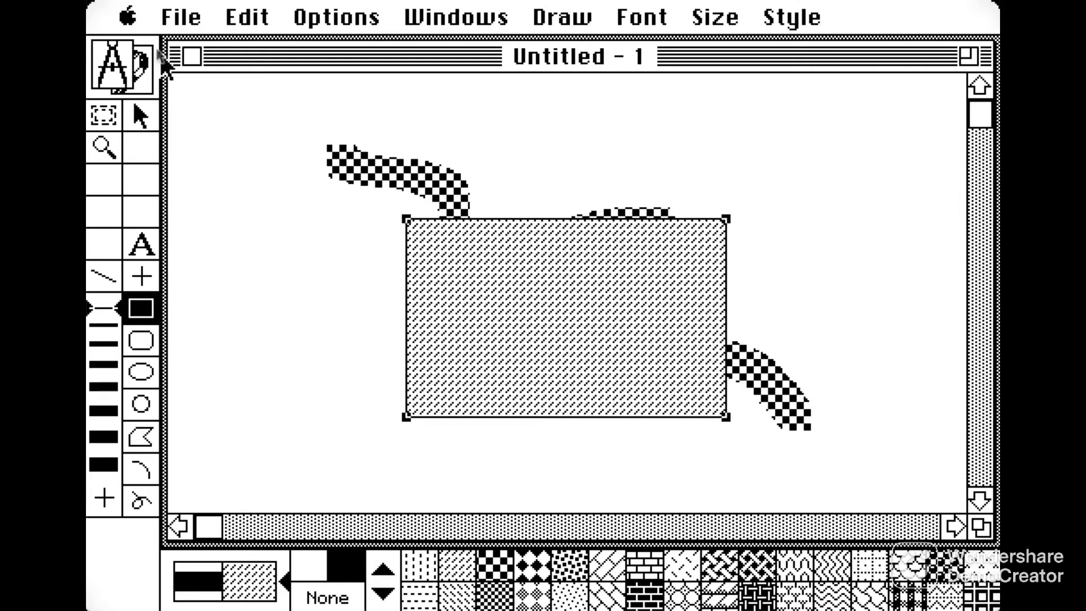
Alternate between the painting and drawing layers to examine how the rectangle and the brush stroke overlap.
left_click(144, 67)
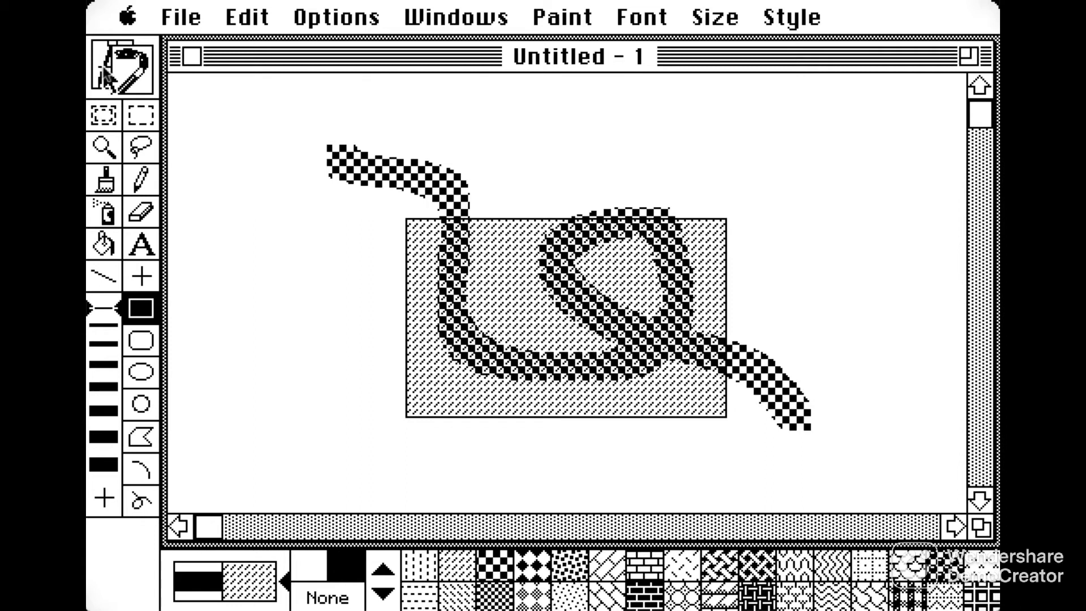
left_click(128, 70)
left_click(151, 76)
left_click(97, 85)
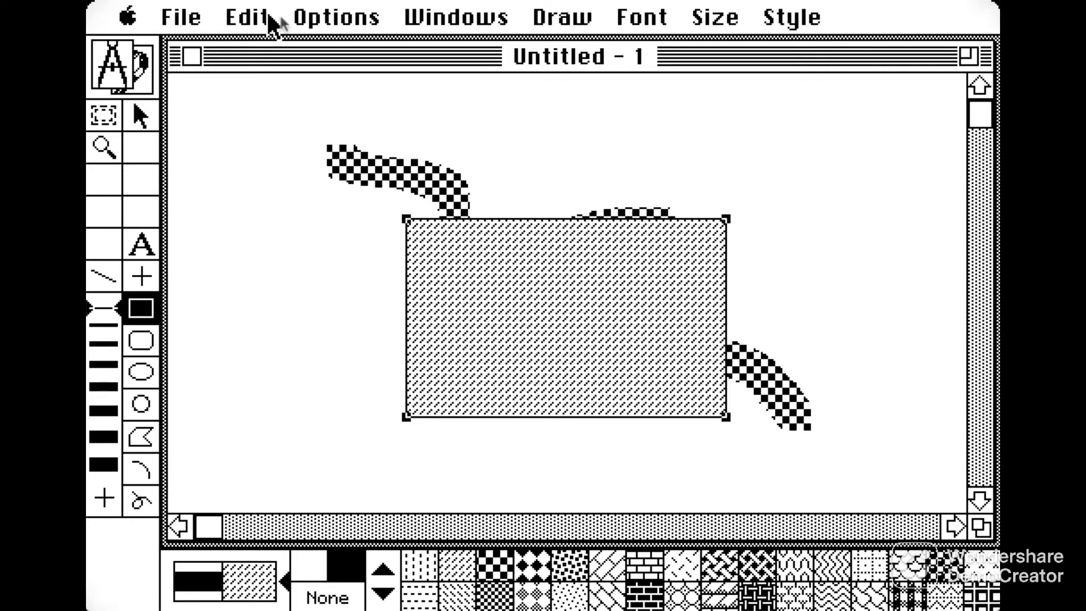
Copy the selected rectangle to the painting and switch to the painting layer.
left_click(242, 21)
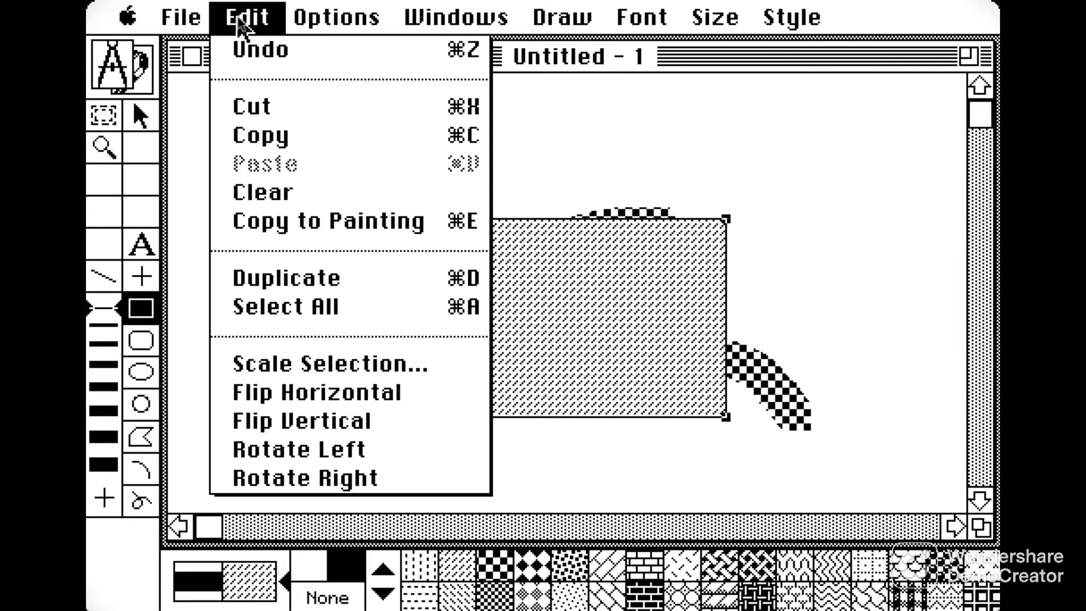
left_click(298, 220)
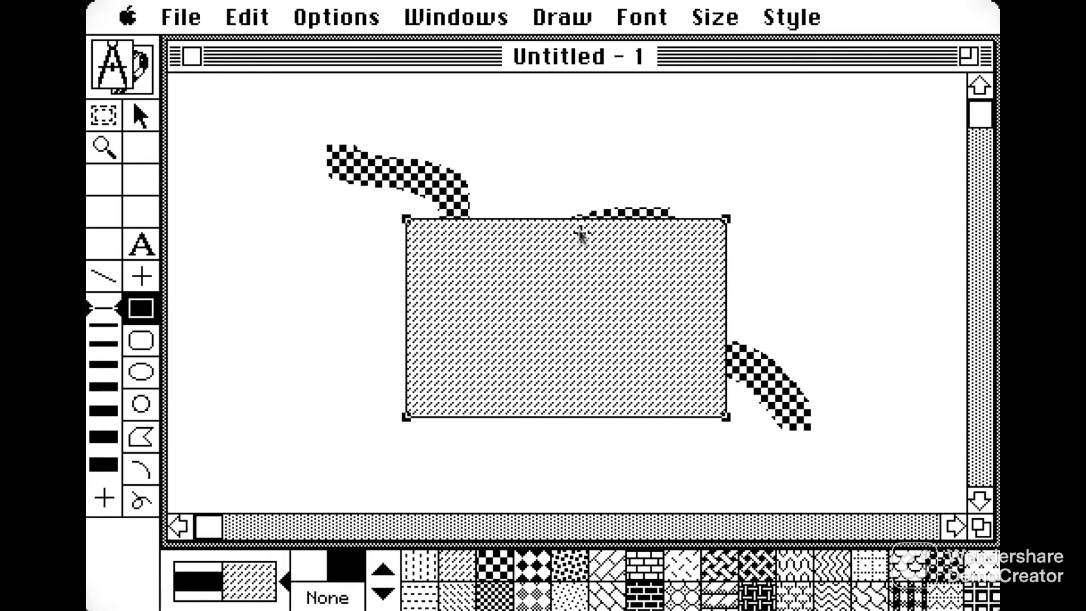
left_click(151, 69)
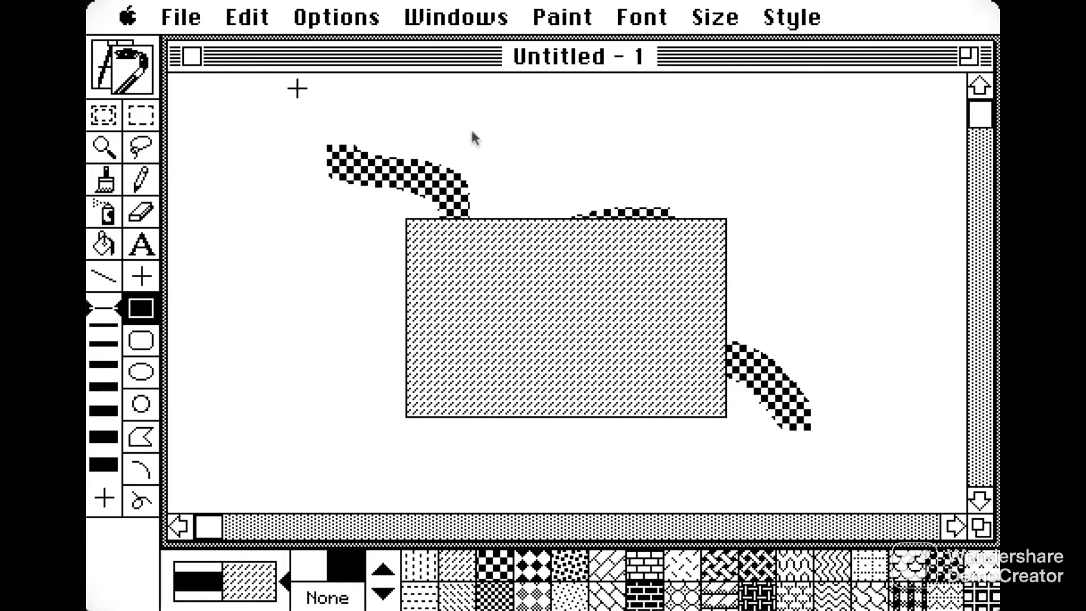